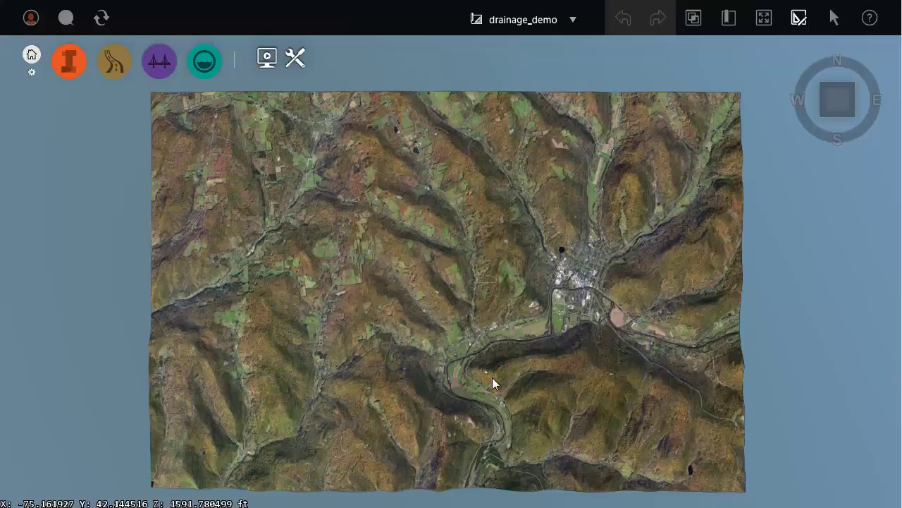
# Restore the Culvert Spot bookmark view and examine the terrain and valley around the road and river
pyautogui.click(729, 18)
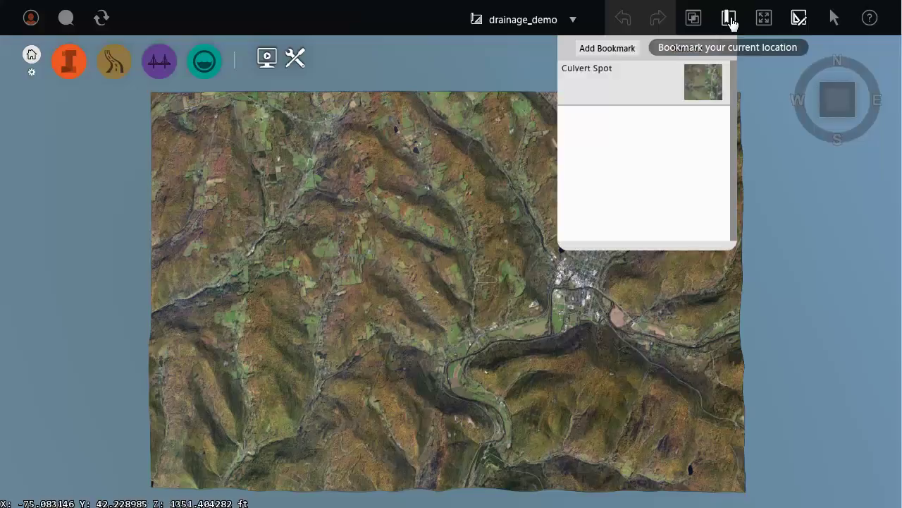
pyautogui.click(703, 86)
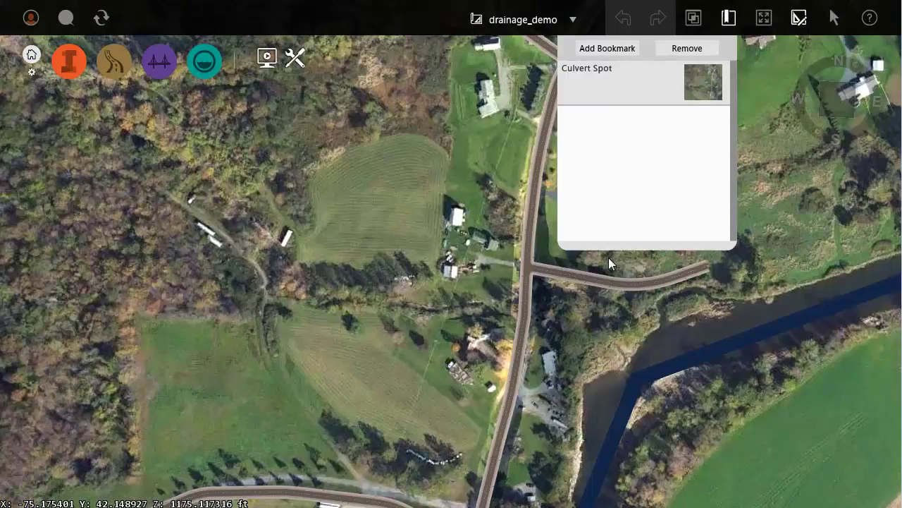
pyautogui.moveTo(576, 376); pyautogui.dragTo(517, 340)
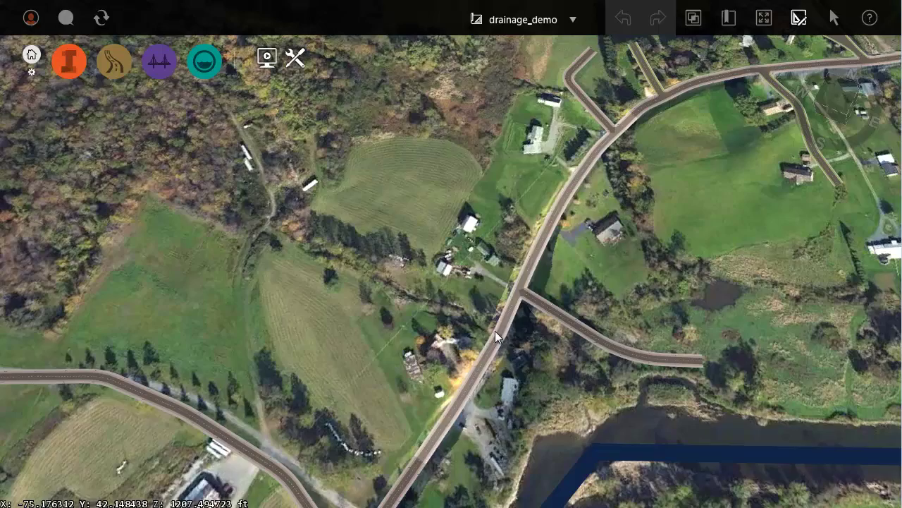
pyautogui.scroll(-3, 482, 329)
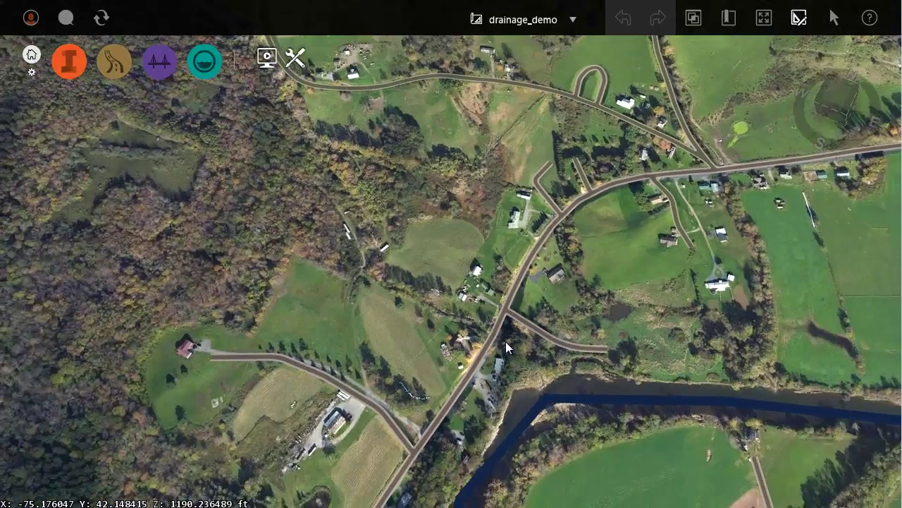
pyautogui.moveTo(506, 341); pyautogui.dragTo(440, 226)
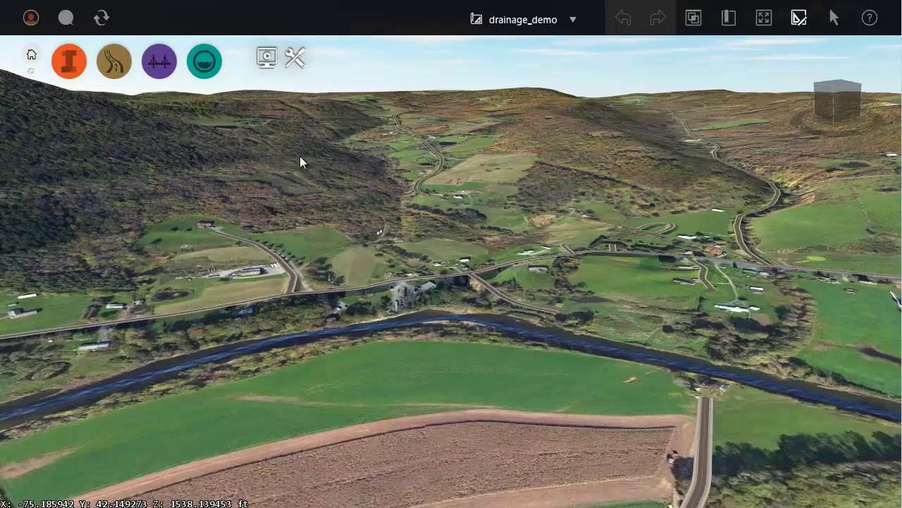
pyautogui.moveTo(377, 205); pyautogui.dragTo(427, 363, button='middle')
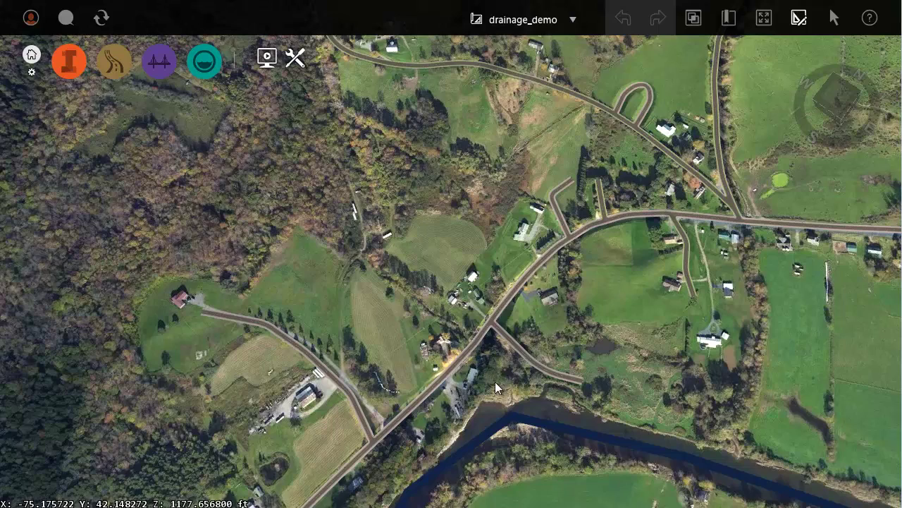
pyautogui.moveTo(495, 381); pyautogui.dragTo(474, 255, button='middle')
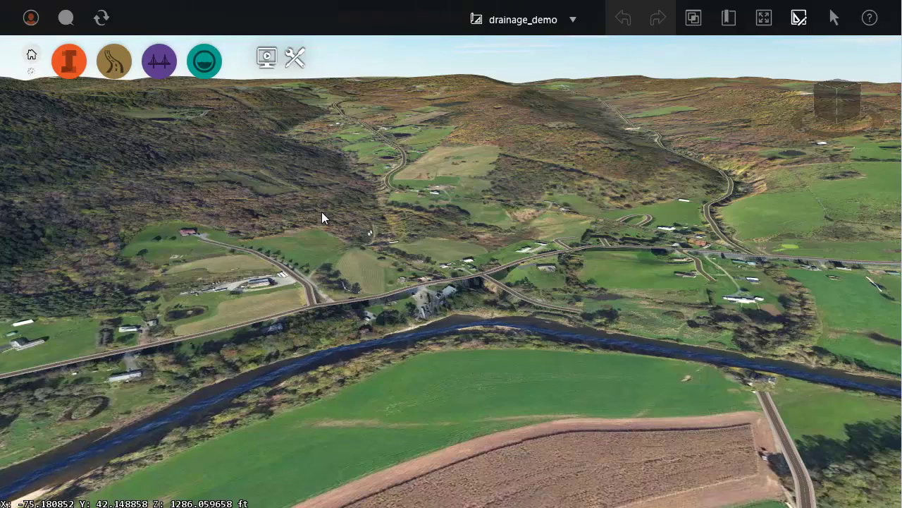
pyautogui.moveTo(322, 211); pyautogui.dragTo(329, 373)
pyautogui.scroll(-2, 351, 326)
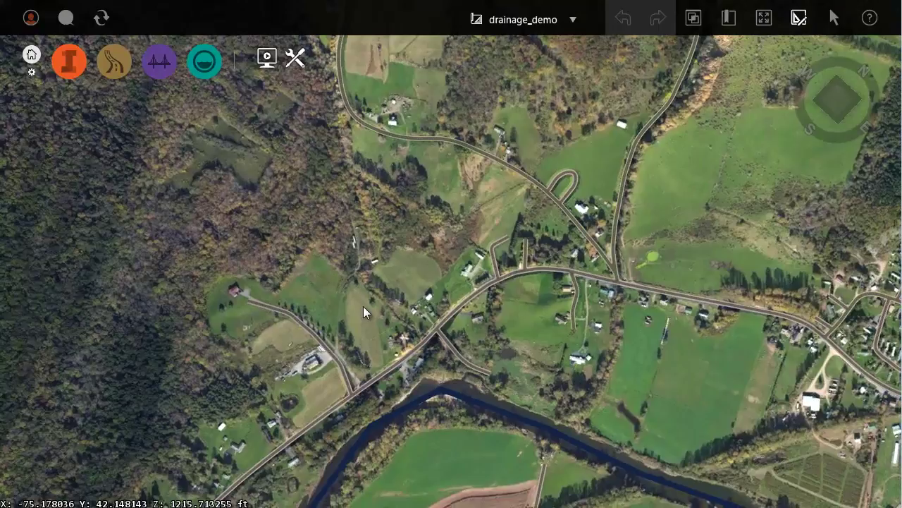
pyautogui.moveTo(363, 306); pyautogui.dragTo(388, 339, button='middle')
# Create watersheds for the design road segment that crosses the drainage path beside the river
pyautogui.click(205, 66)
pyautogui.click(207, 70)
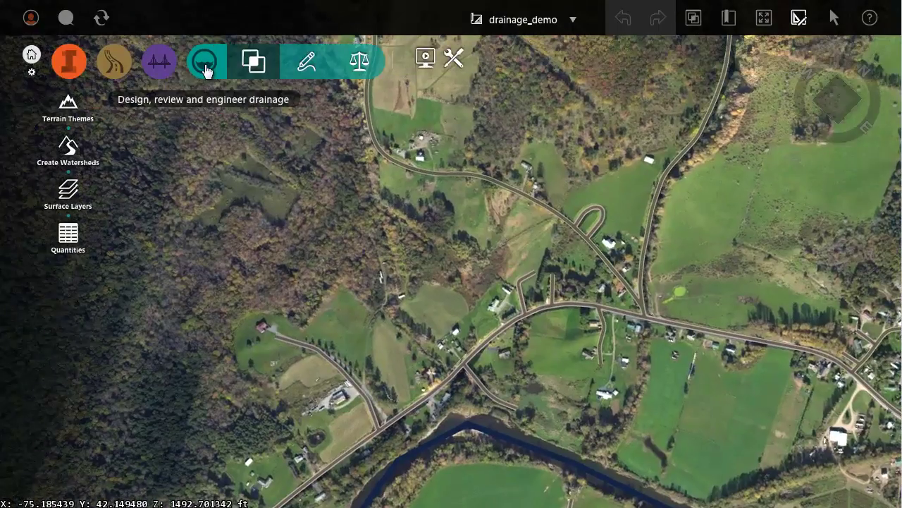
pyautogui.click(68, 147)
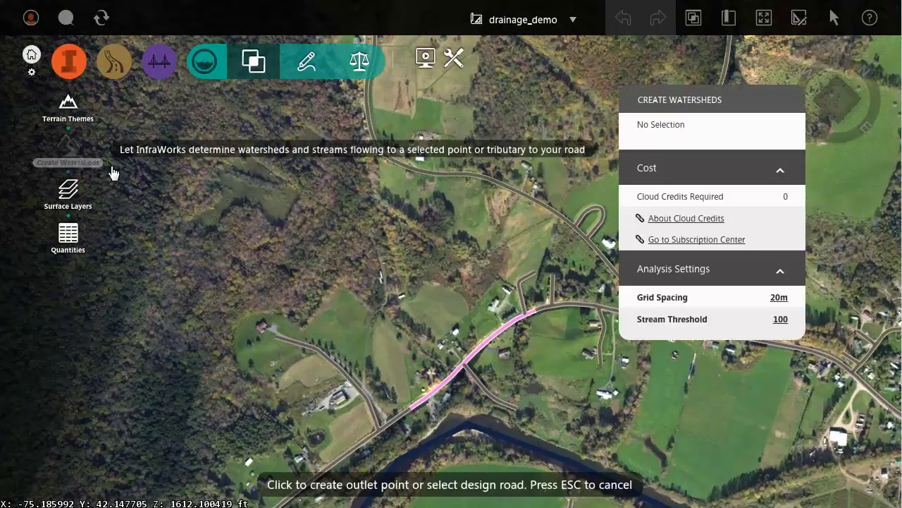
pyautogui.scroll(5, 441, 326)
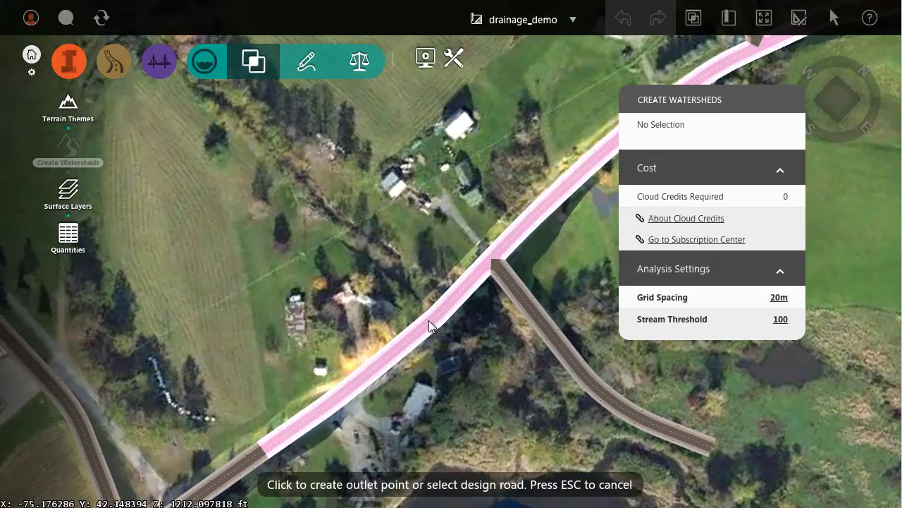
pyautogui.click(428, 321)
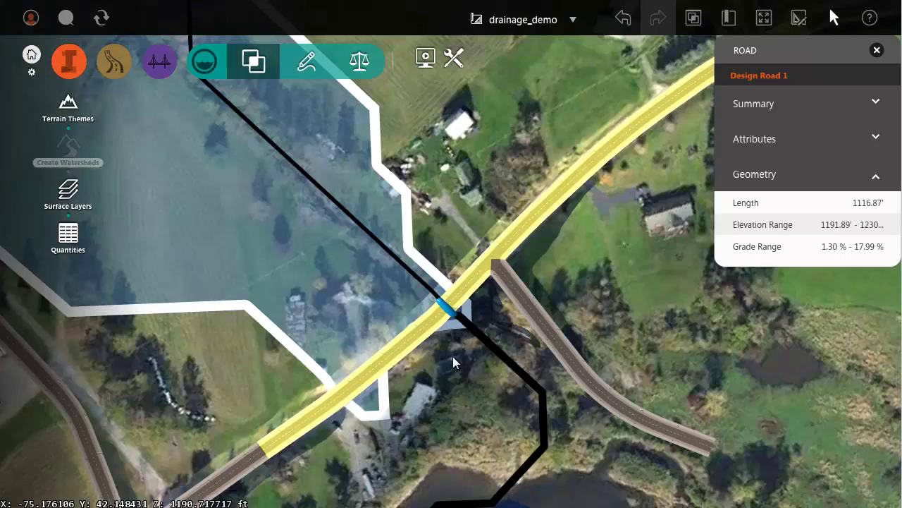
# Inspect the watershed draining to the road, select it and make its attributes editable
pyautogui.scroll(-4, 455, 356)
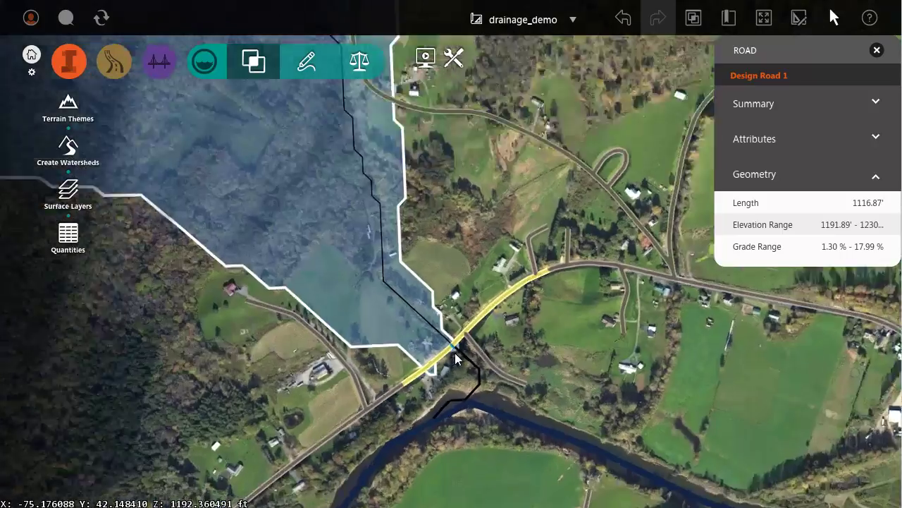
pyautogui.moveTo(455, 358); pyautogui.dragTo(381, 189)
pyautogui.scroll(-5, 483, 363)
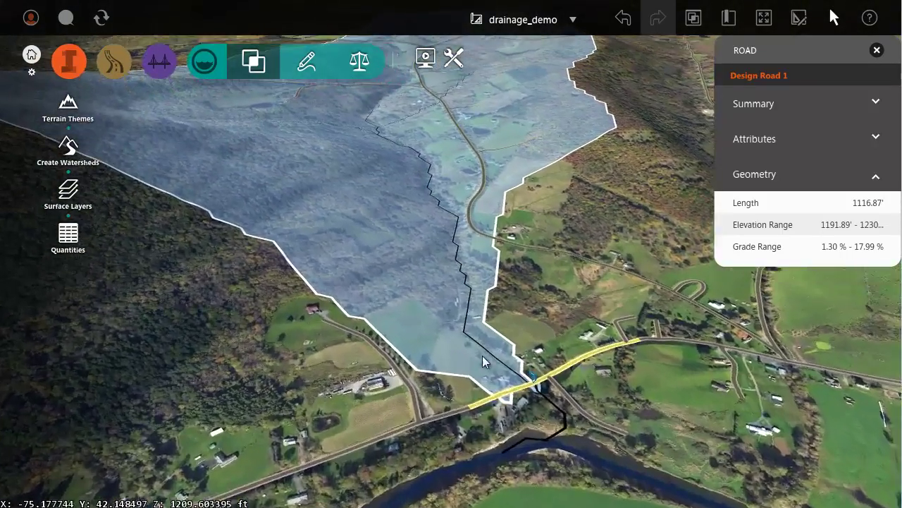
pyautogui.scroll(5, 471, 368)
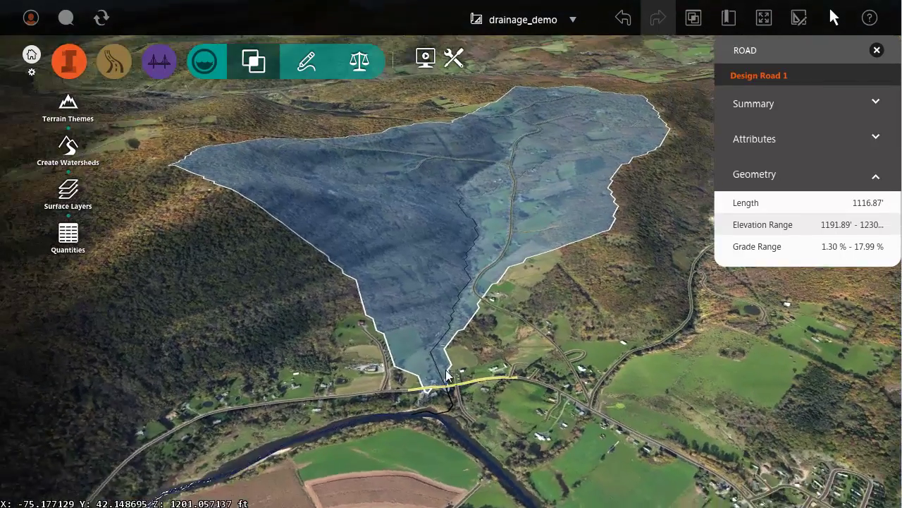
pyautogui.moveTo(449, 375); pyautogui.dragTo(524, 365, button='middle')
pyautogui.scroll(3, 524, 365)
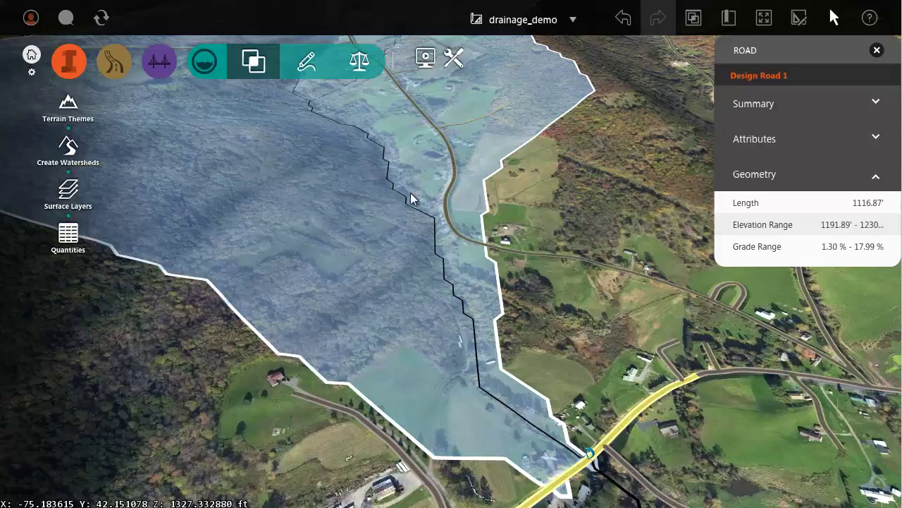
pyautogui.click(377, 317)
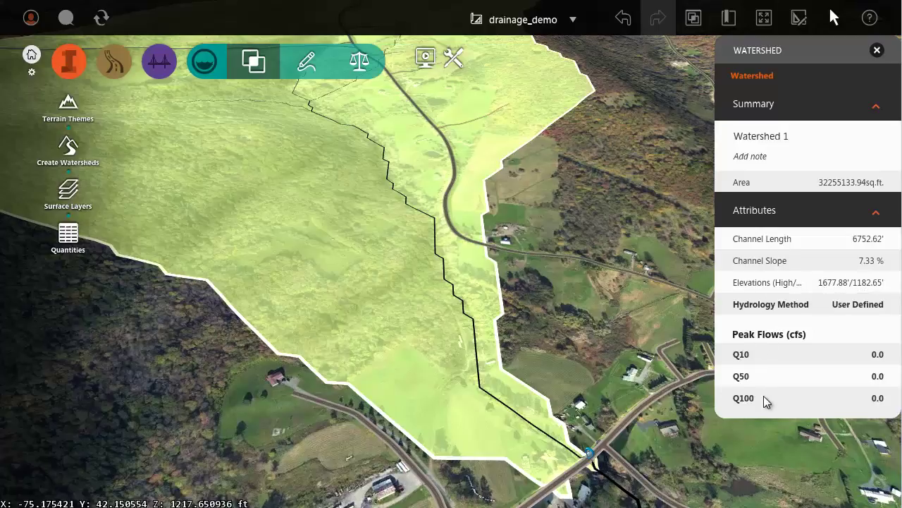
pyautogui.click(798, 18)
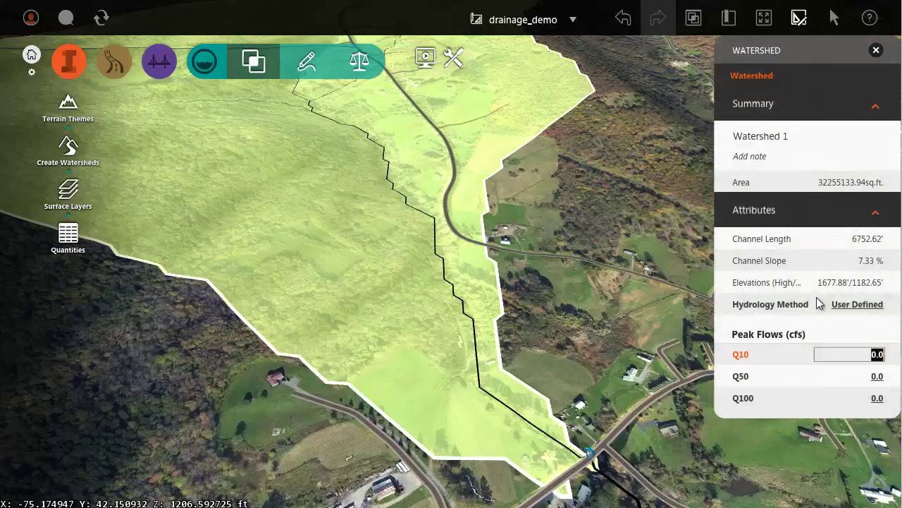
# Set the watershed's hydrology method to Rational with a runoff coefficient of 0.14 and a rainfall intensity of 1 in/hr
pyautogui.click(857, 308)
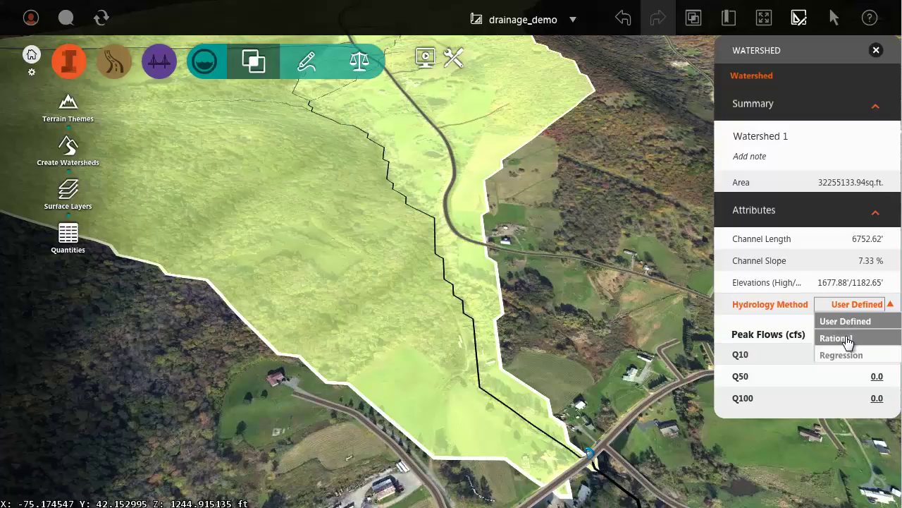
pyautogui.click(850, 339)
pyautogui.click(877, 326)
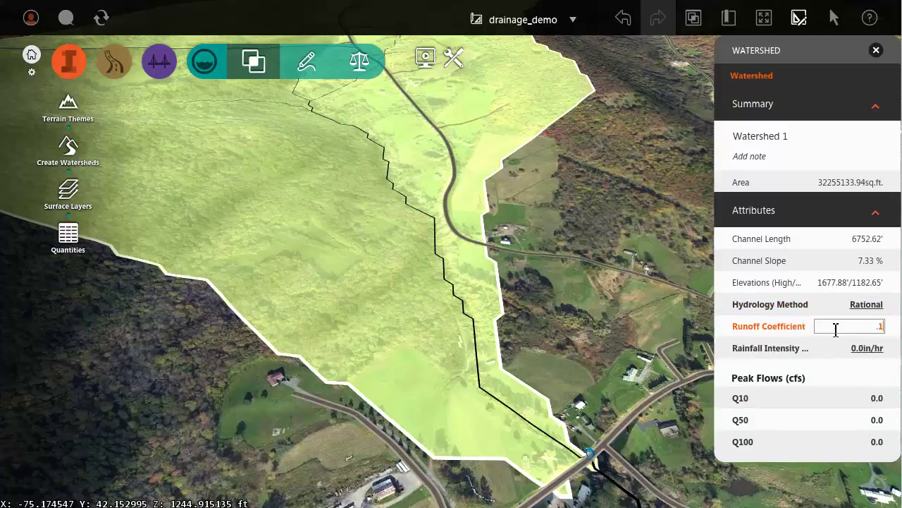
pyautogui.click(851, 350)
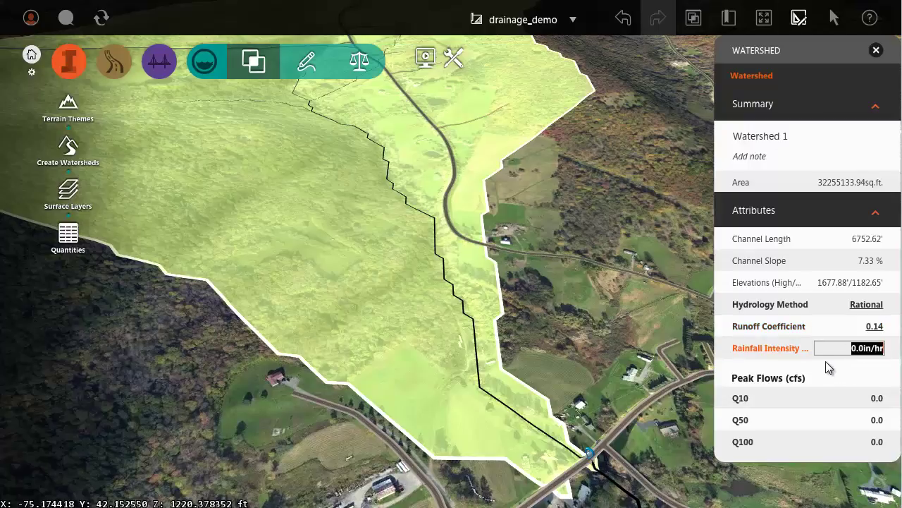
pyautogui.write('1')
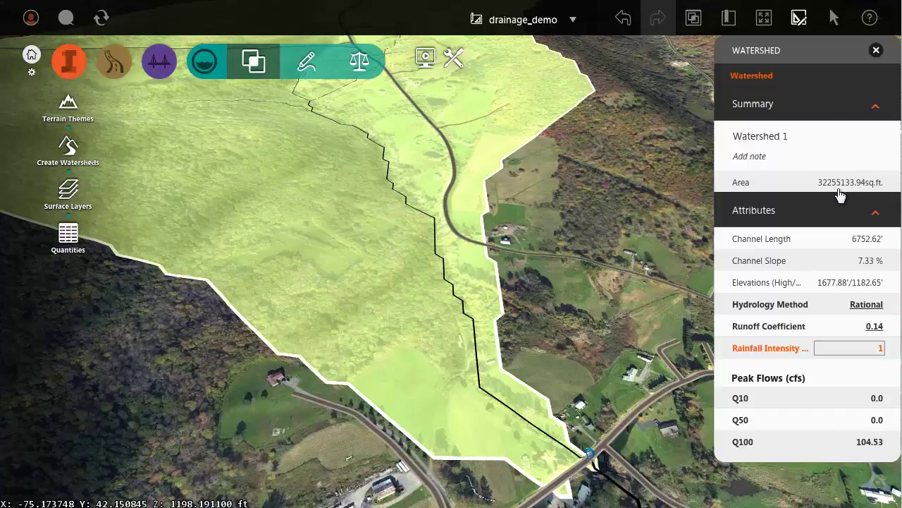
# Switch the watershed's hydrology method to Regression and set the state to New York
pyautogui.moveTo(829, 53); pyautogui.dragTo(767, 57)
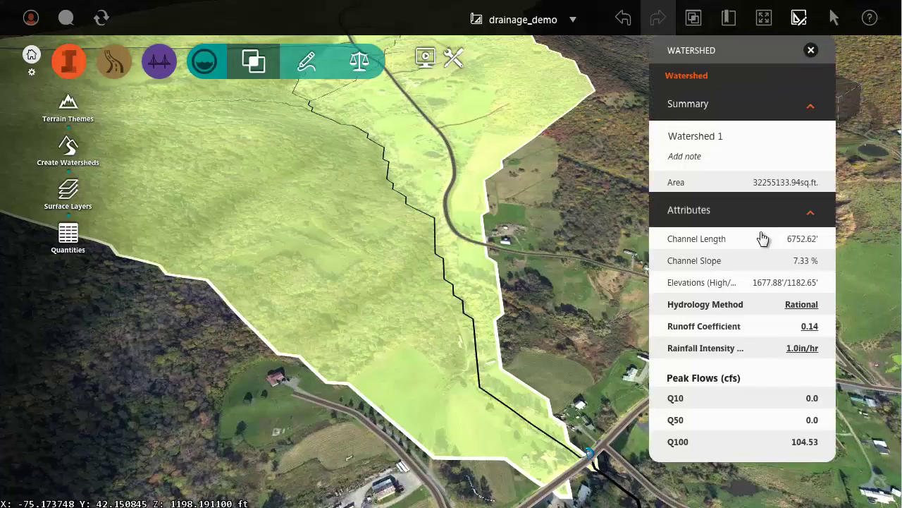
pyautogui.click(788, 304)
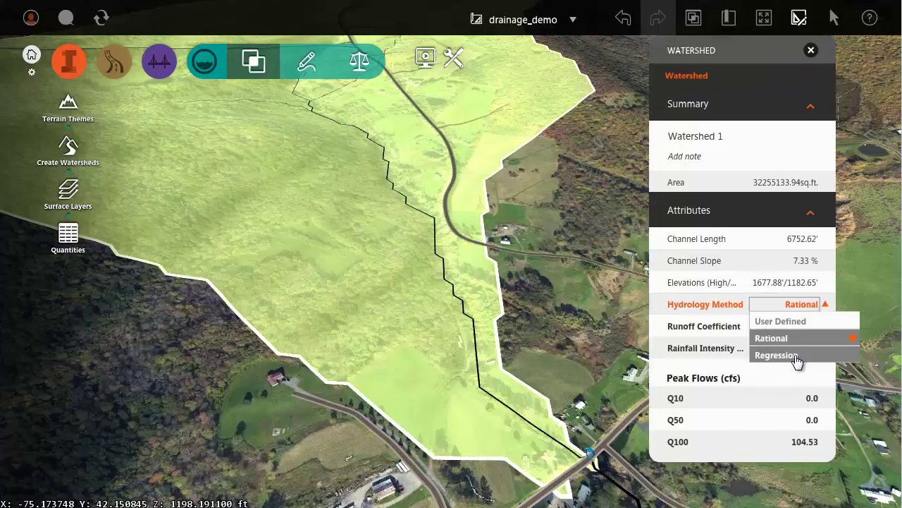
pyautogui.click(795, 356)
pyautogui.click(814, 327)
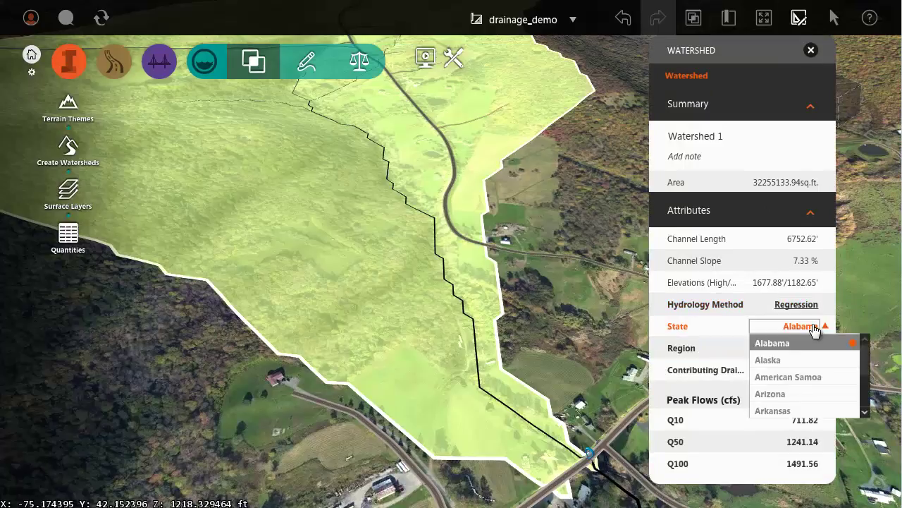
pyautogui.scroll(-8, 870, 370)
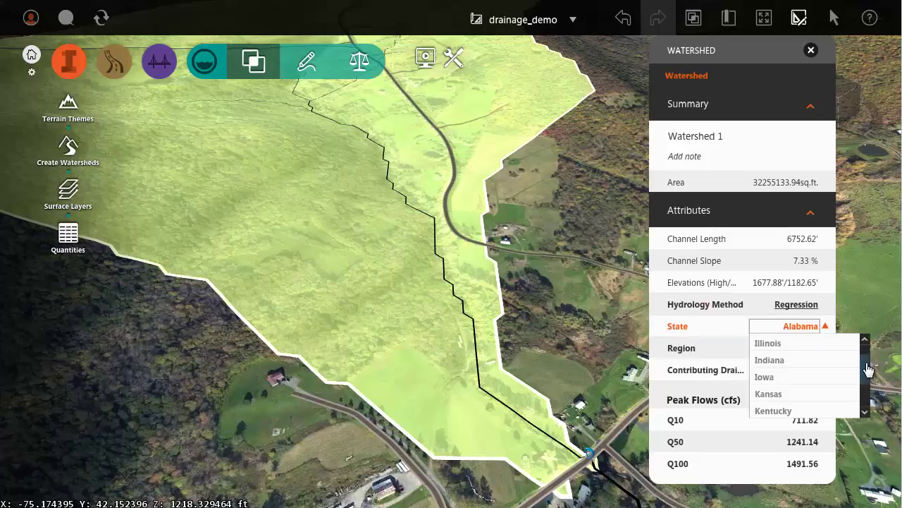
pyautogui.scroll(-4, 869, 373)
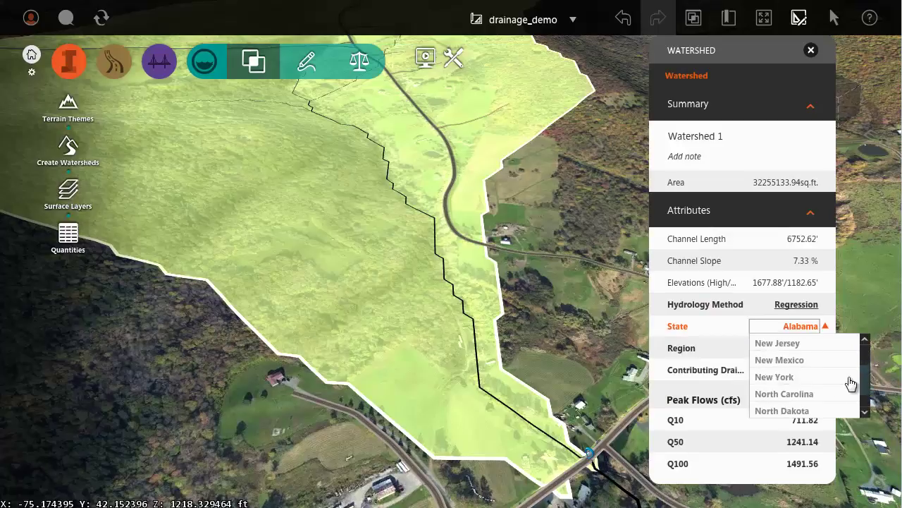
pyautogui.click(795, 376)
# Set the watershed's regression region to 2006 DA only Region 6 and deselect the watershed
pyautogui.click(808, 348)
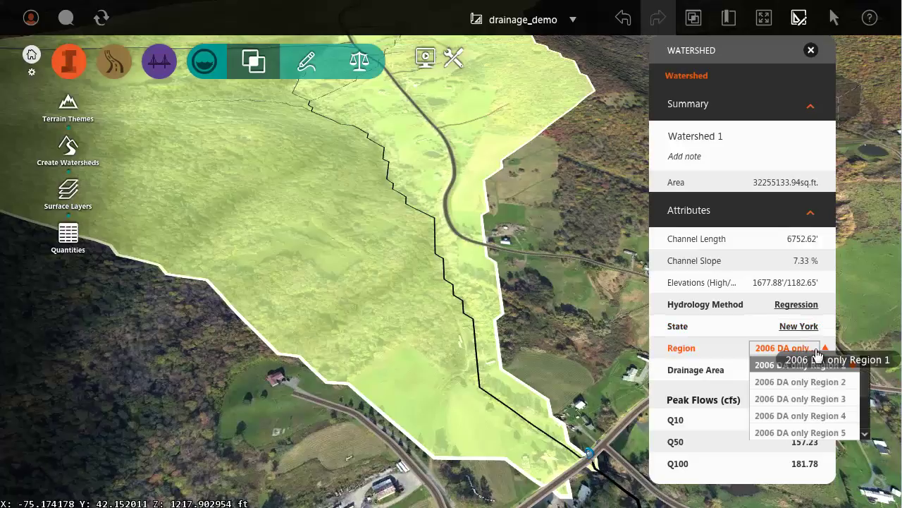
pyautogui.moveTo(866, 382); pyautogui.dragTo(870, 399)
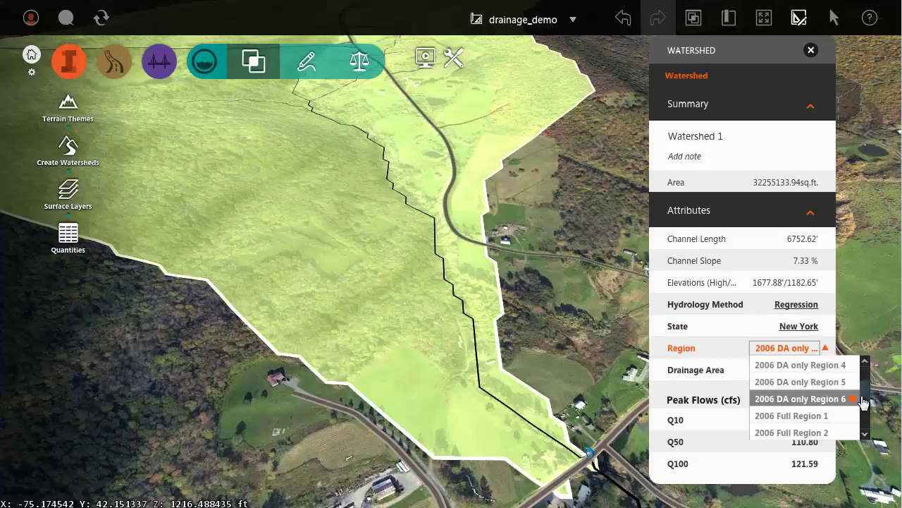
pyautogui.click(801, 399)
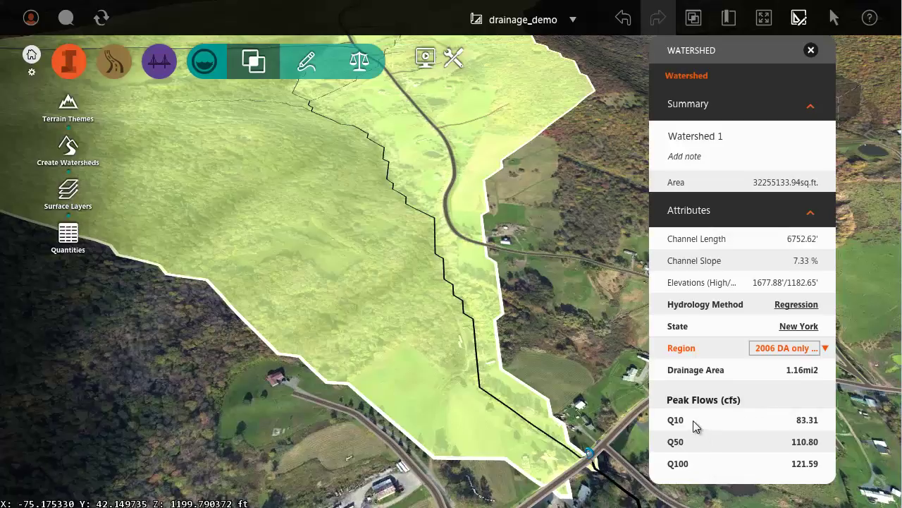
pyautogui.click(630, 441)
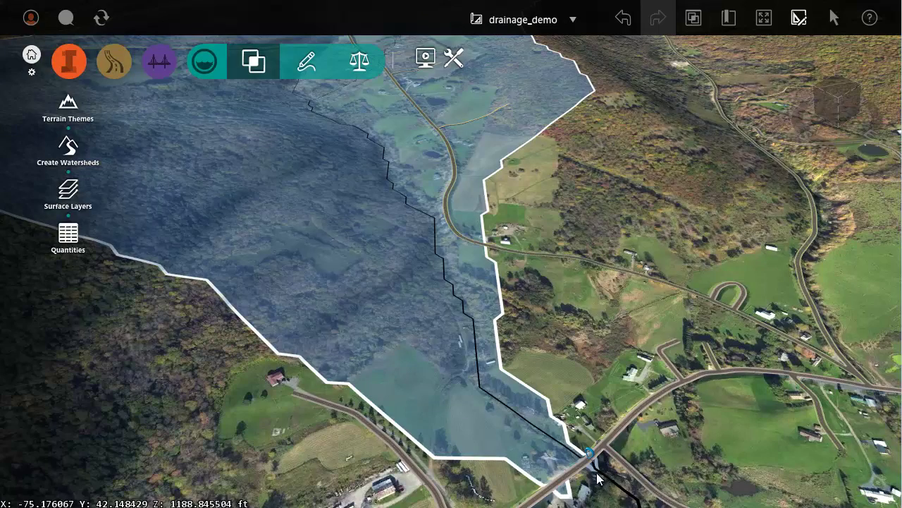
# Add a culvert under the design road at the watershed outlet, where the stream crosses, and inspect its end
pyautogui.scroll(6, 596, 469)
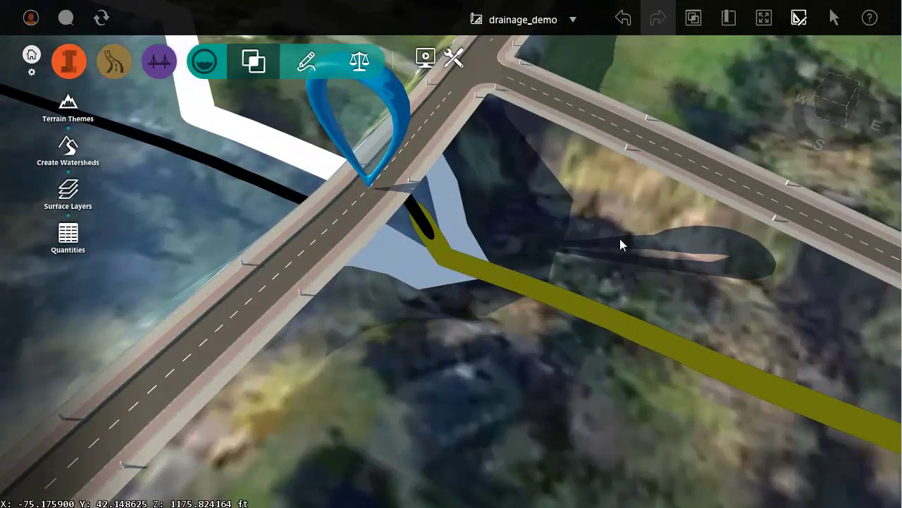
pyautogui.moveTo(619, 265); pyautogui.dragTo(610, 346, button='middle')
pyautogui.moveTo(607, 346); pyautogui.dragTo(556, 314)
pyautogui.scroll(-2, 559, 314)
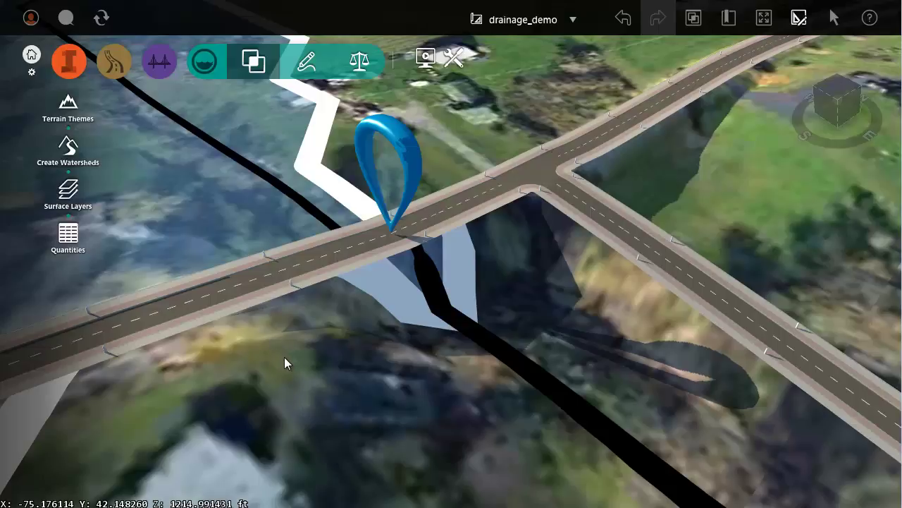
pyautogui.click(357, 241)
pyautogui.rightClick(358, 241)
pyautogui.click(395, 408)
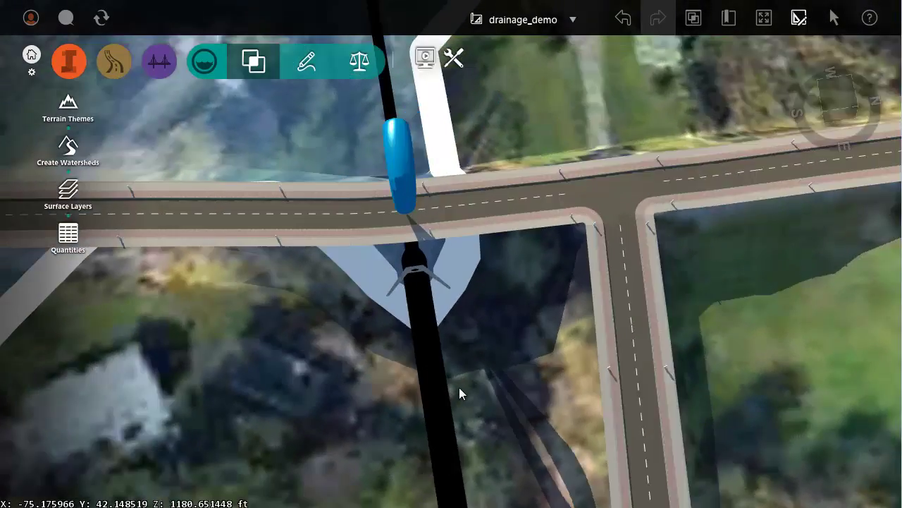
pyautogui.moveTo(459, 387); pyautogui.dragTo(463, 313, button='middle')
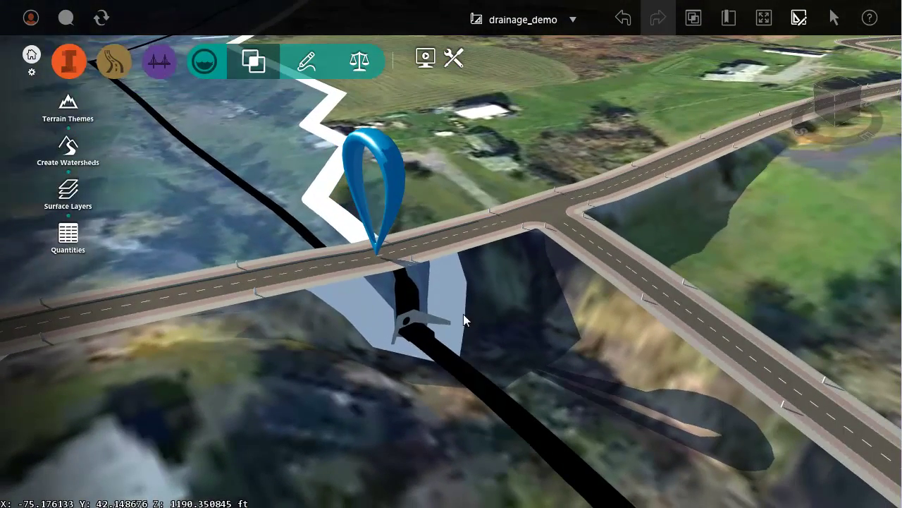
# Select the culvert under the design road and review its summary, design flow and attributes
pyautogui.click(431, 318)
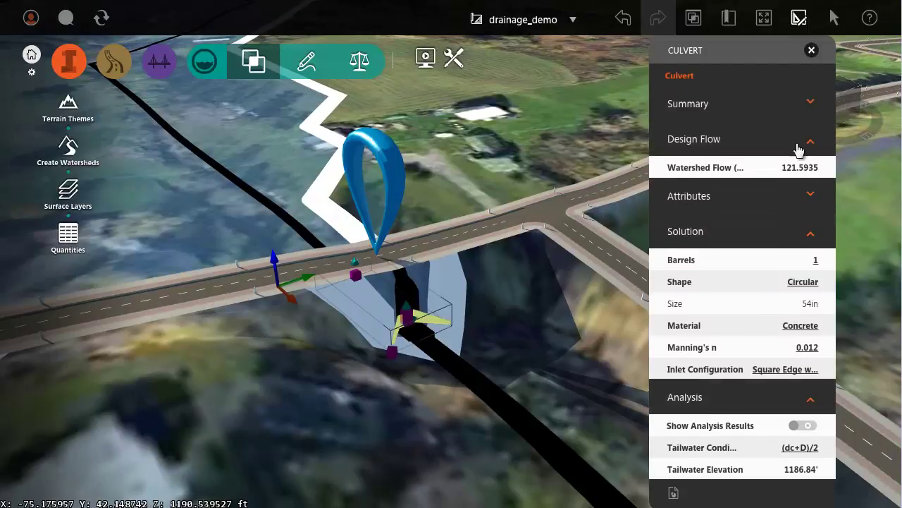
pyautogui.click(814, 106)
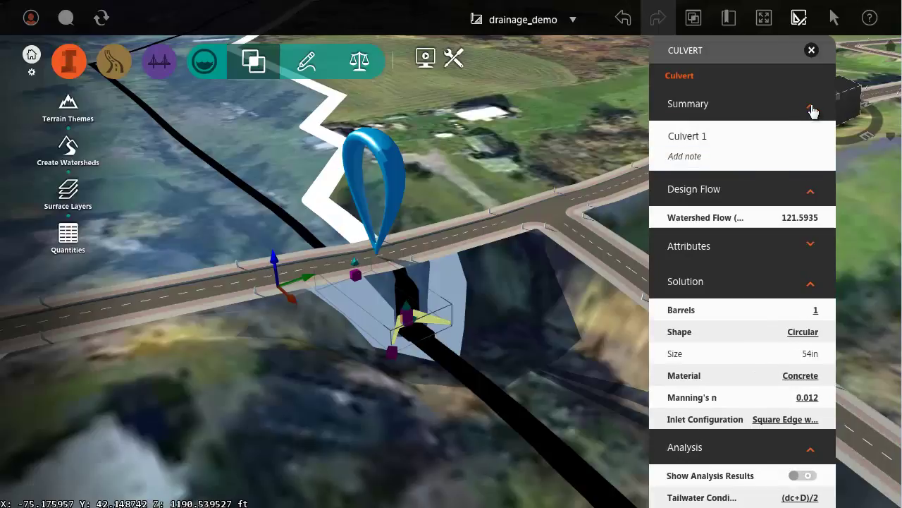
pyautogui.click(810, 107)
pyautogui.click(809, 199)
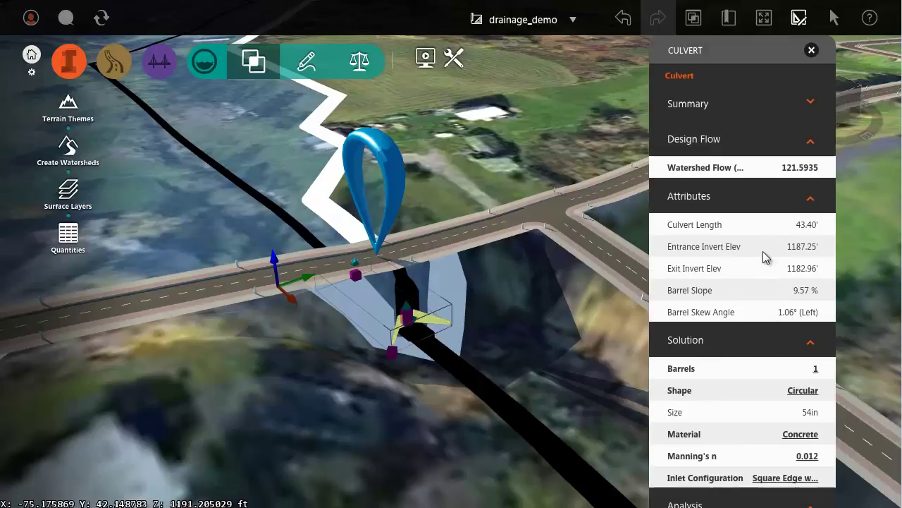
pyautogui.click(811, 199)
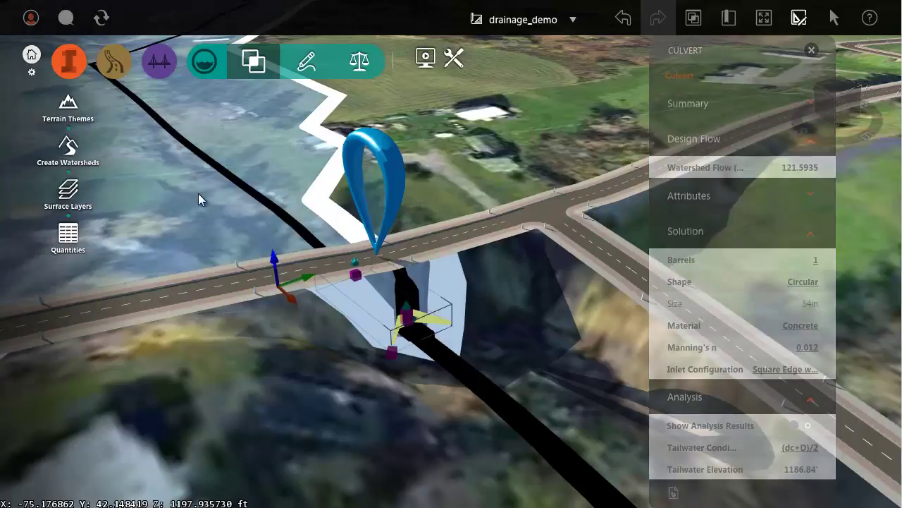
# Switch the watershed's hydrology method to User Defined and set its Q100 peak flow to 200 cfs
pyautogui.click(198, 195)
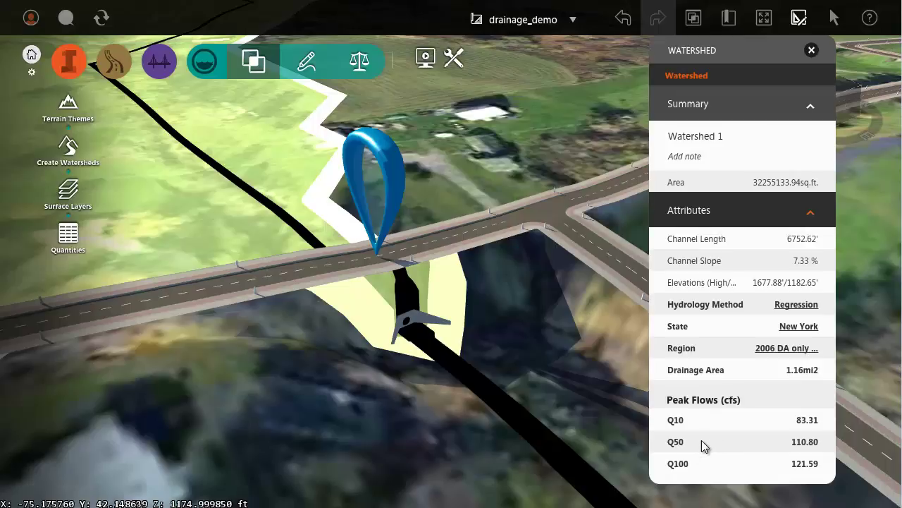
pyautogui.click(791, 307)
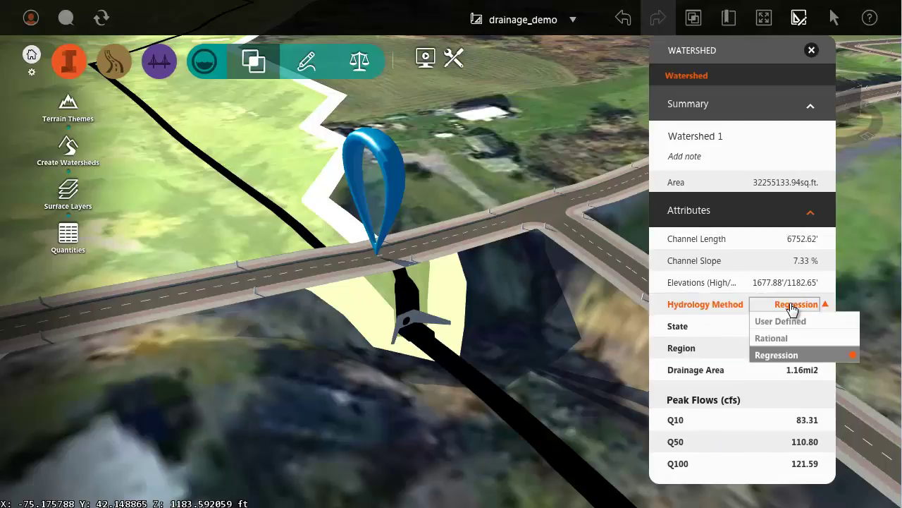
pyautogui.click(781, 320)
pyautogui.click(790, 398)
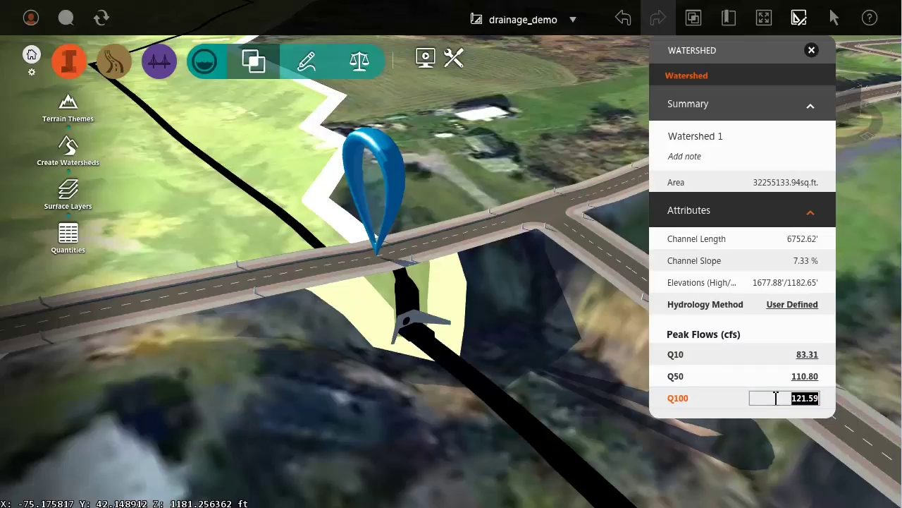
pyautogui.write('200')
pyautogui.click(752, 339)
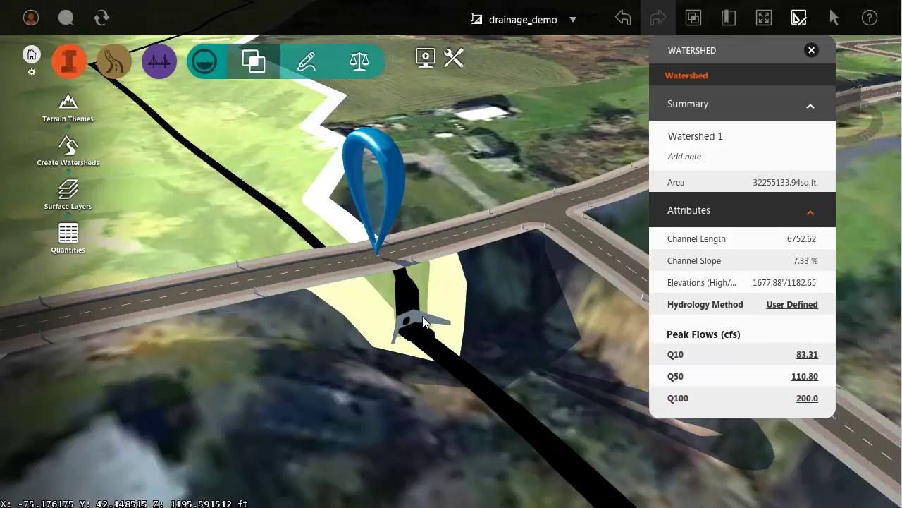
# Set the number of barrels to 2 for the culvert under the design road and inspect its end
pyautogui.click(422, 316)
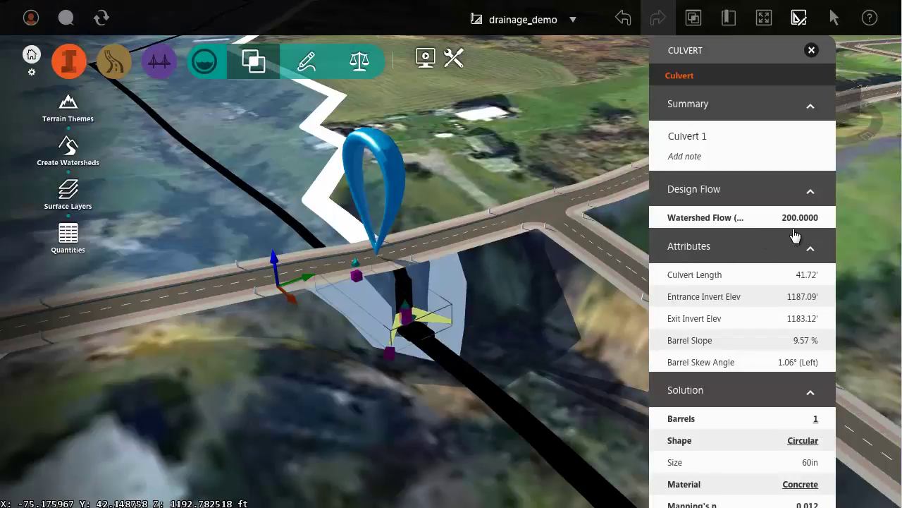
pyautogui.click(812, 251)
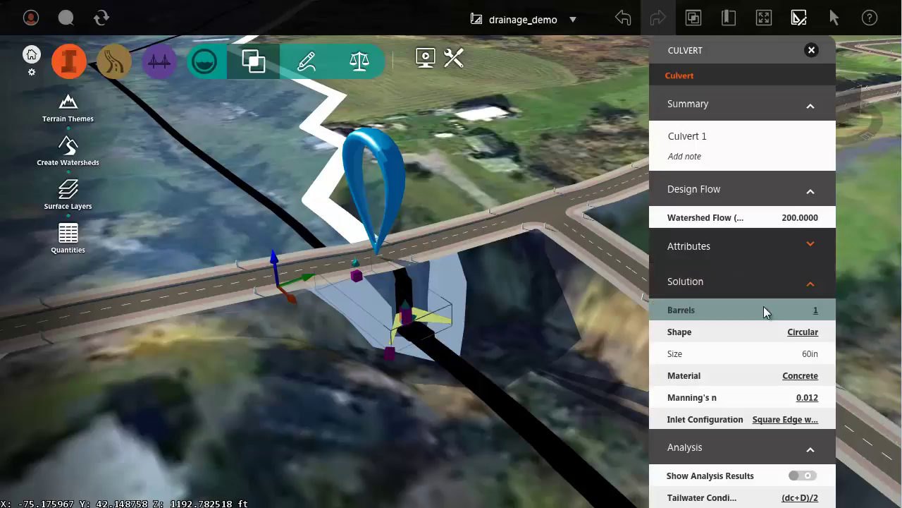
pyautogui.click(815, 315)
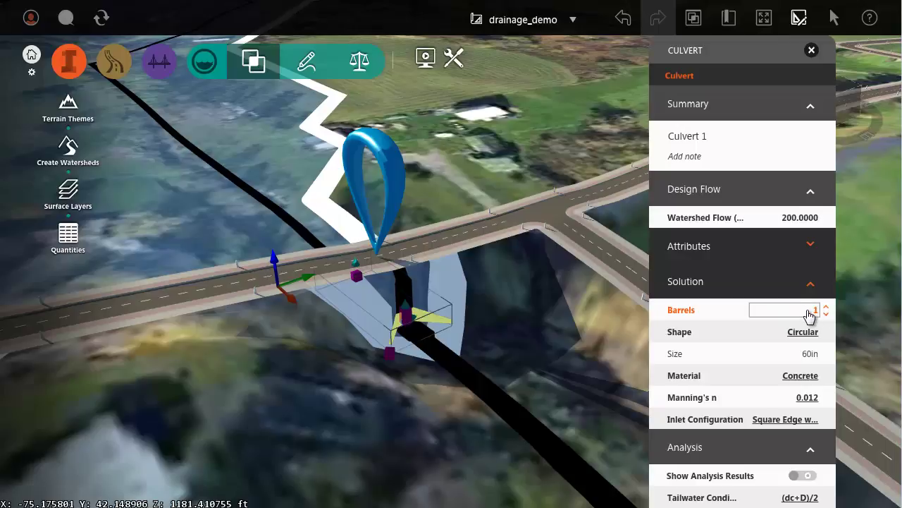
pyautogui.press('Return')
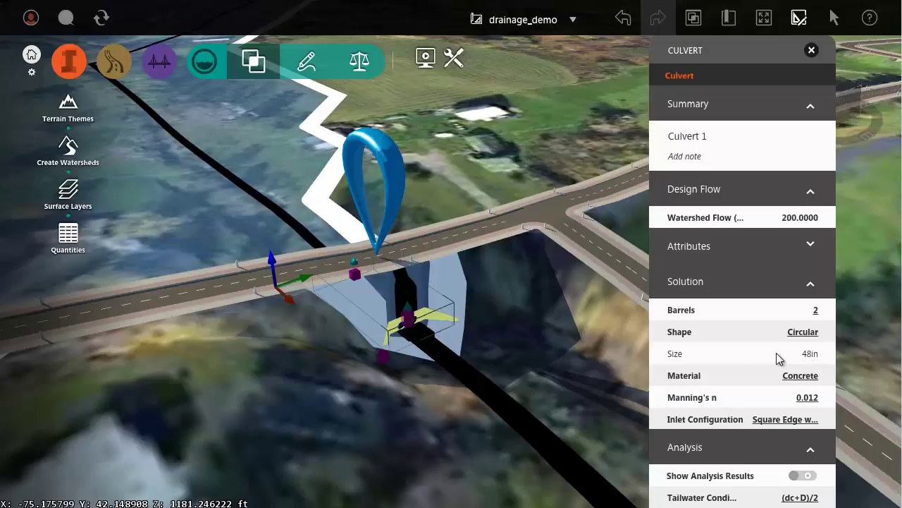
pyautogui.moveTo(408, 318); pyautogui.dragTo(406, 316)
pyautogui.scroll(2, 397, 341)
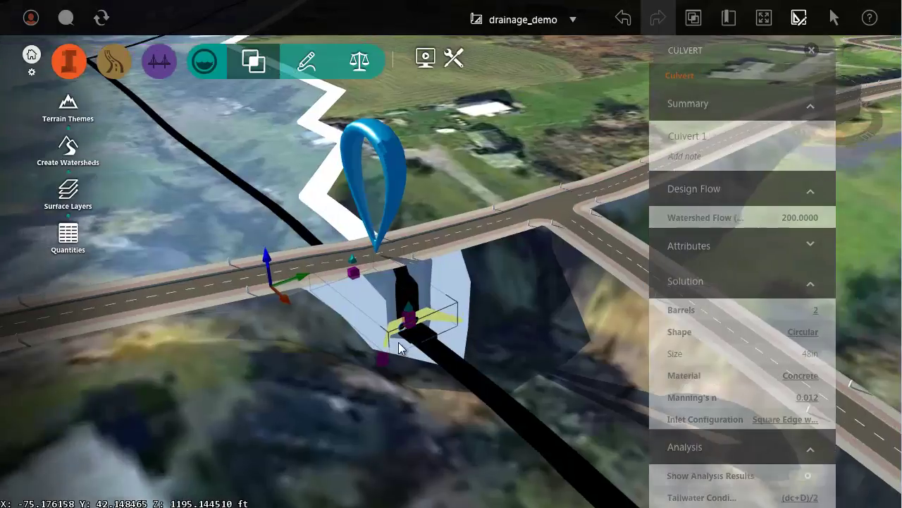
pyautogui.scroll(1, 405, 354)
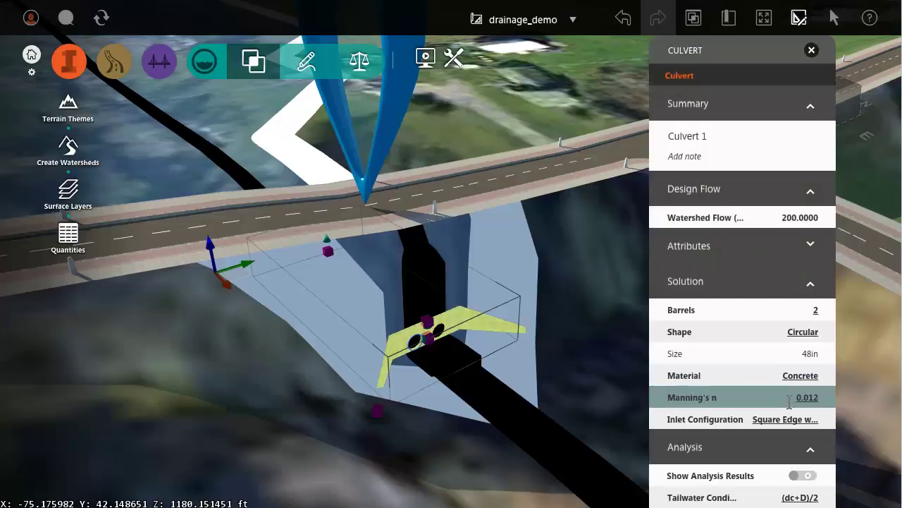
# Check the culvert's inlet configuration choices without changing them and collapse its solution settings
pyautogui.click(775, 419)
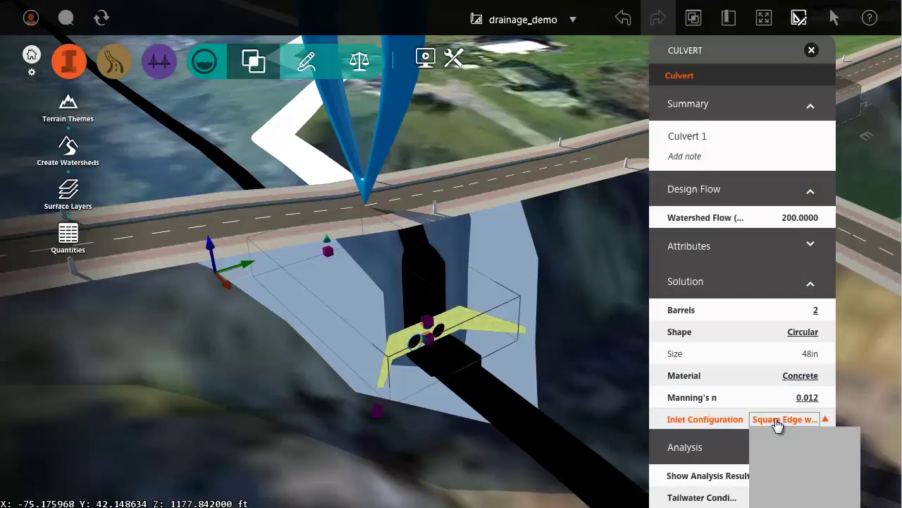
pyautogui.click(736, 418)
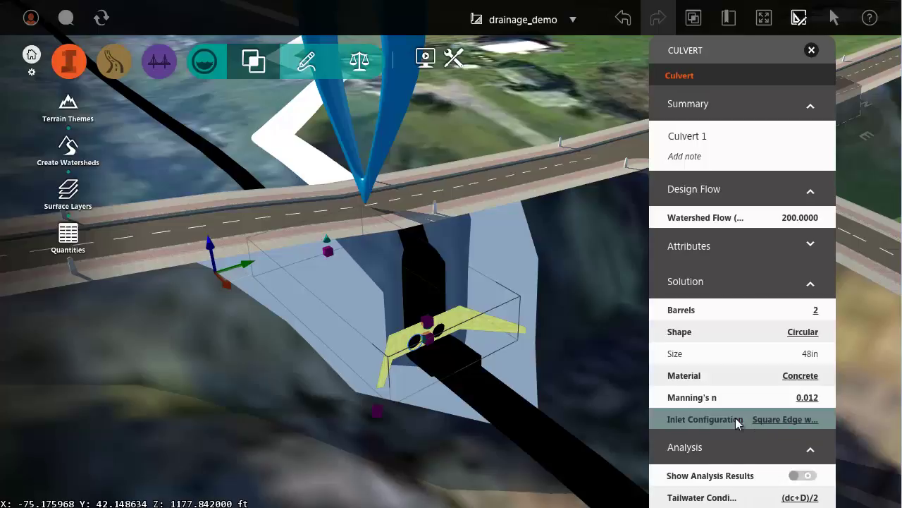
pyautogui.click(810, 289)
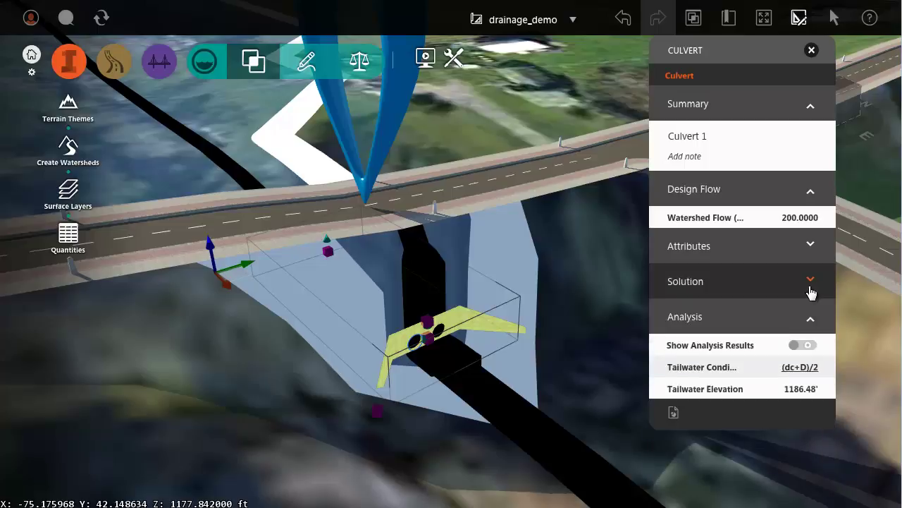
# Show the culvert's analysis results in the model, then generate its analysis report and read through it
pyautogui.click(798, 347)
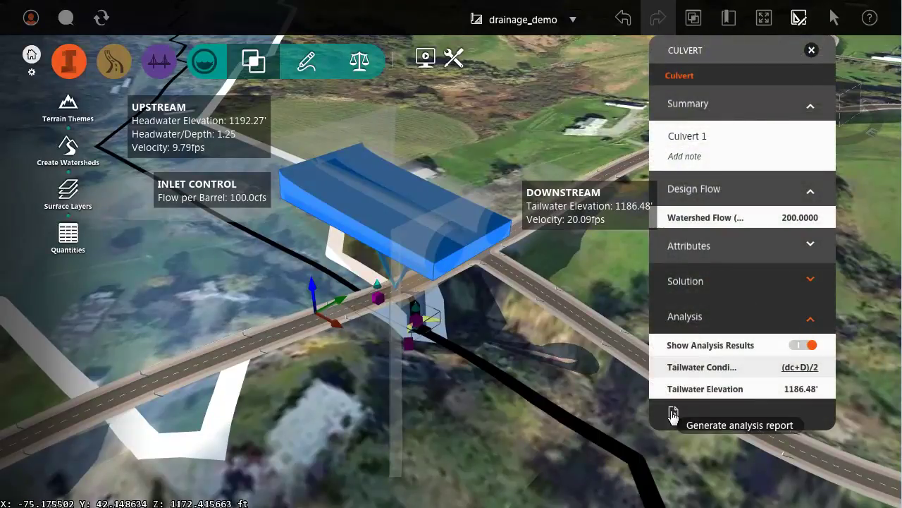
pyautogui.click(673, 414)
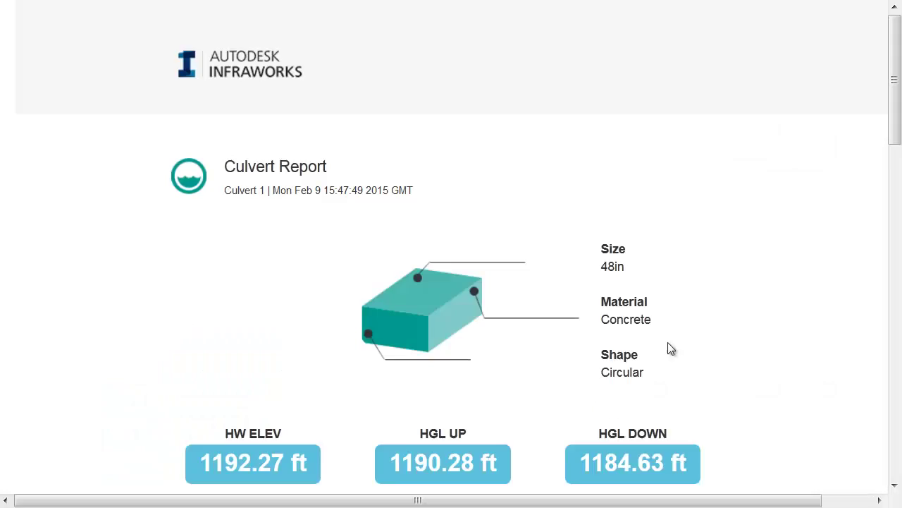
pyautogui.moveTo(896, 63)
pyautogui.mouseDown()
pyautogui.moveTo(899, 373)
pyautogui.moveTo(899, 74)
pyautogui.mouseUp()
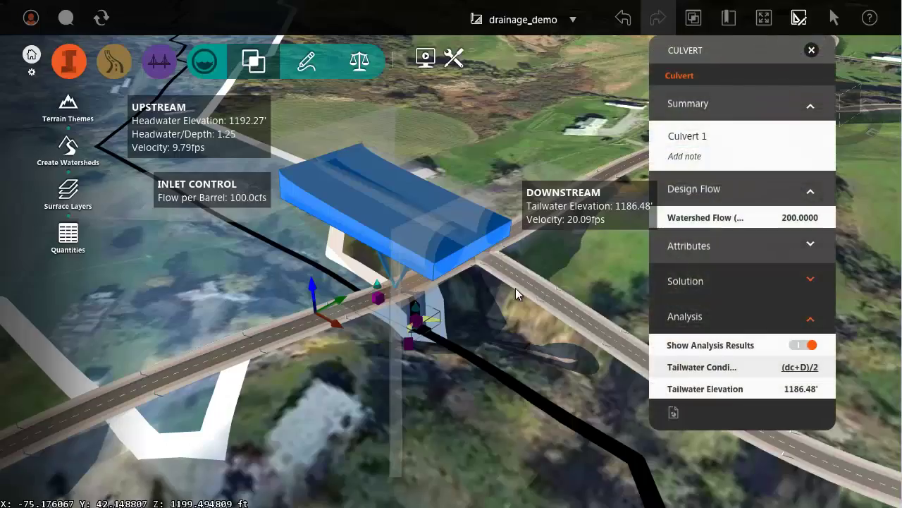
# Hide the culvert's analysis results and deselect the culvert
pyautogui.click(812, 346)
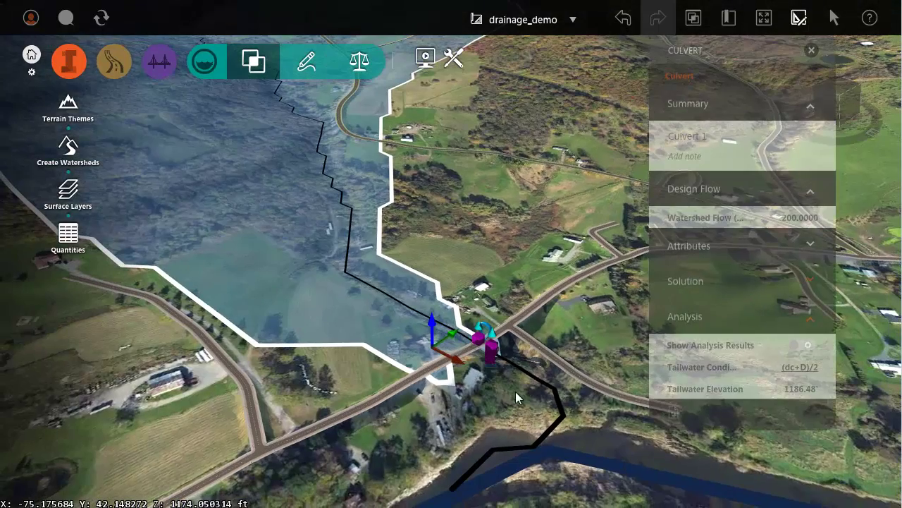
pyautogui.click(515, 392)
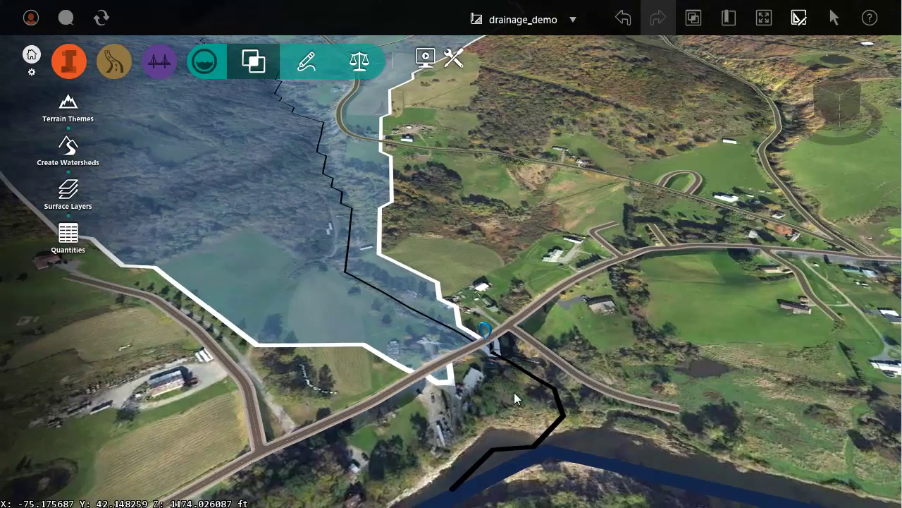